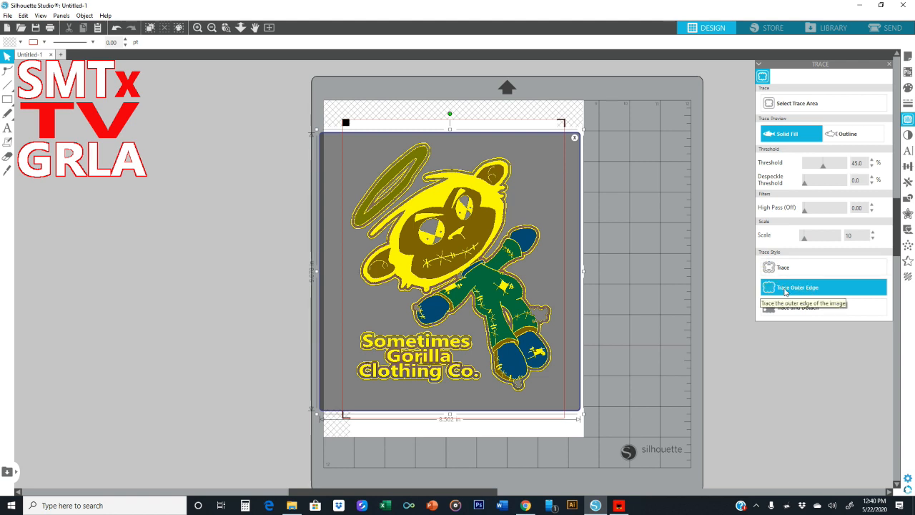
# - Trace the artwork's outer edge, then check the cut line apart from the image and in the send preview
pyautogui.click(785, 289)
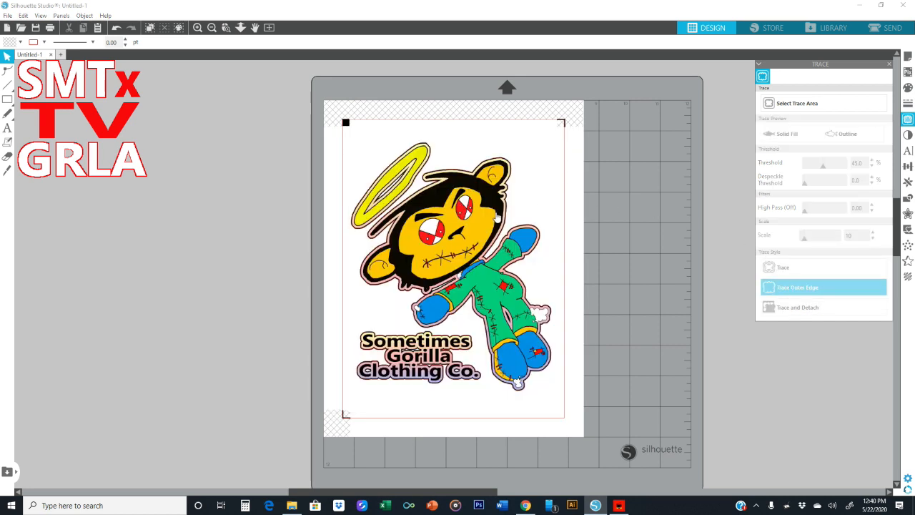
pyautogui.moveTo(463, 208); pyautogui.dragTo(269, 204)
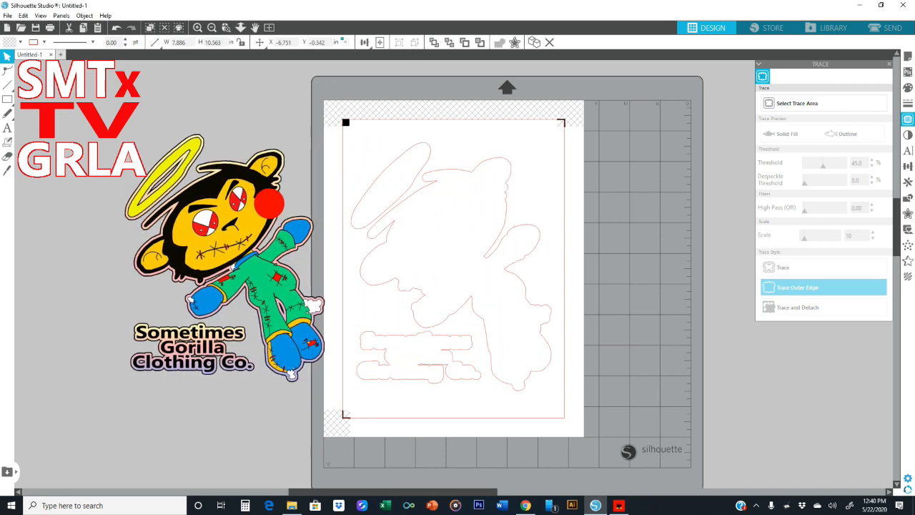
pyautogui.moveTo(269, 204); pyautogui.dragTo(269, 204)
pyautogui.click(114, 29)
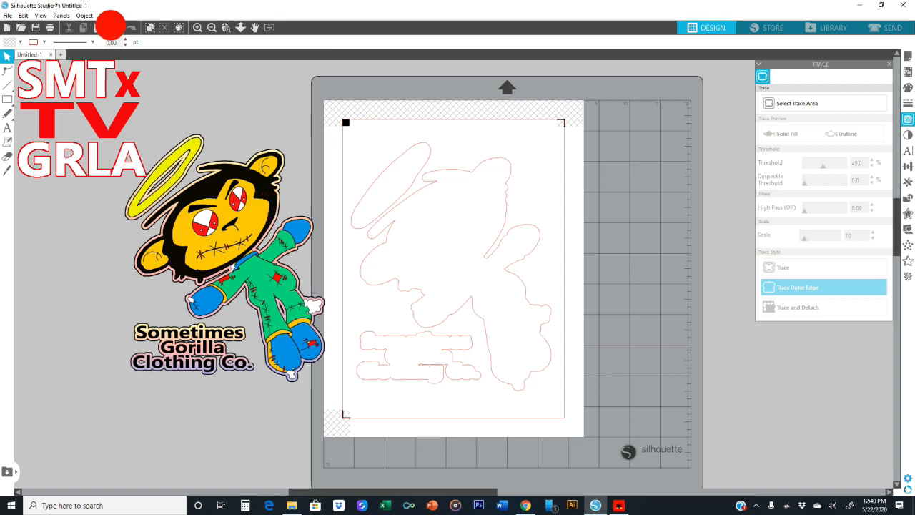
pyautogui.click(894, 29)
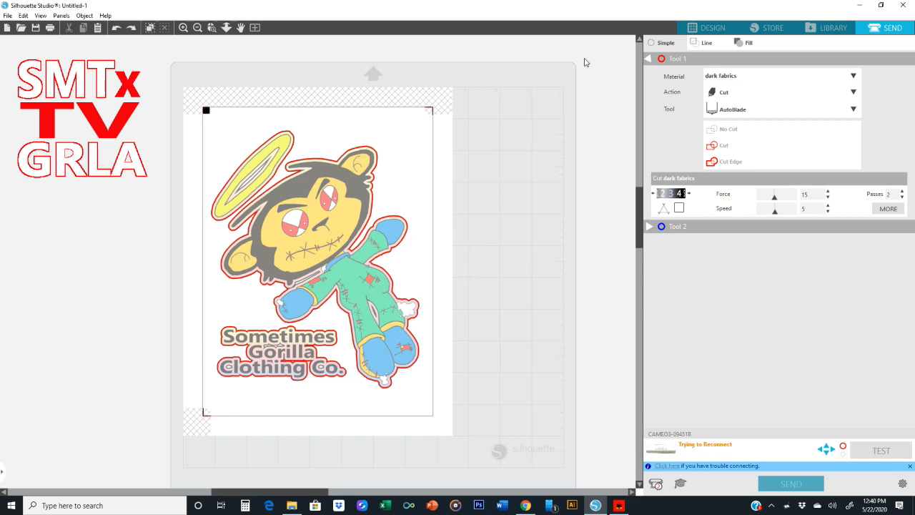
pyautogui.click(709, 29)
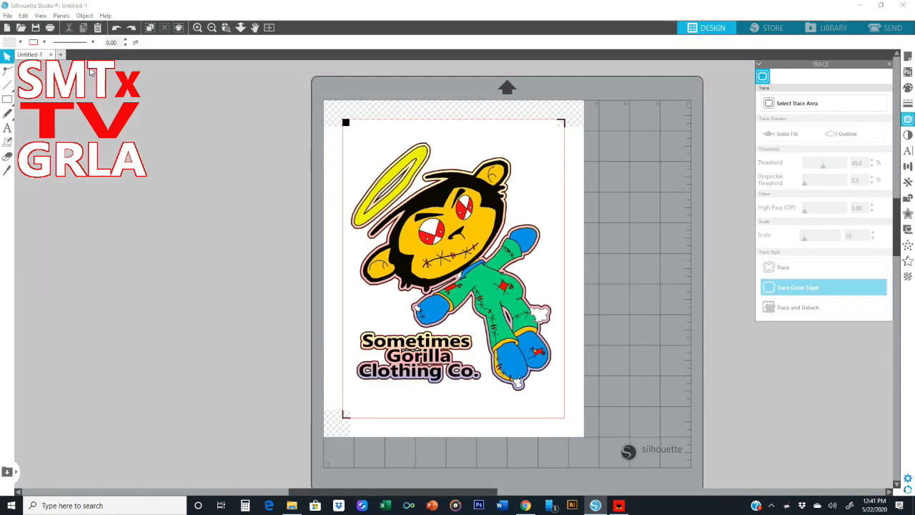
# - Group the artwork with its cut lines and move the group down the page to make room above it
pyautogui.click(286, 119)
pyautogui.moveTo(286, 119); pyautogui.dragTo(588, 408)
pyautogui.rightClick(542, 392)
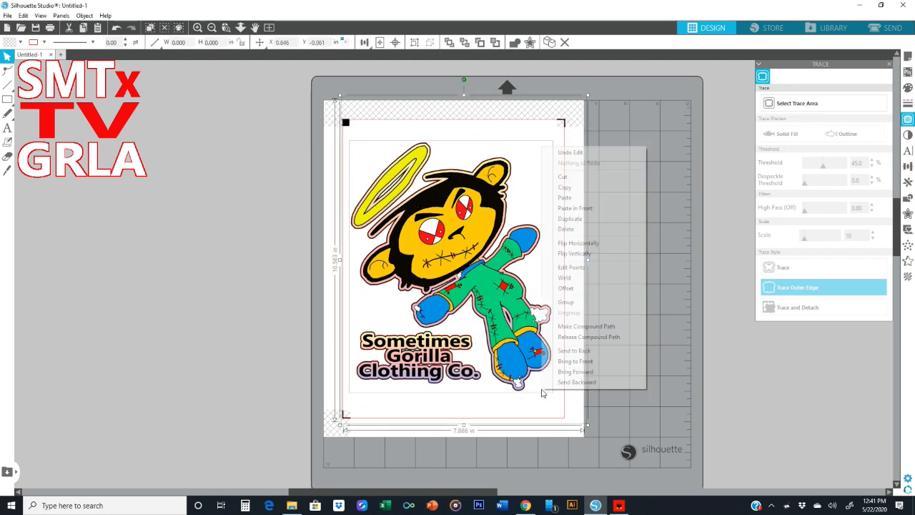
pyautogui.click(566, 302)
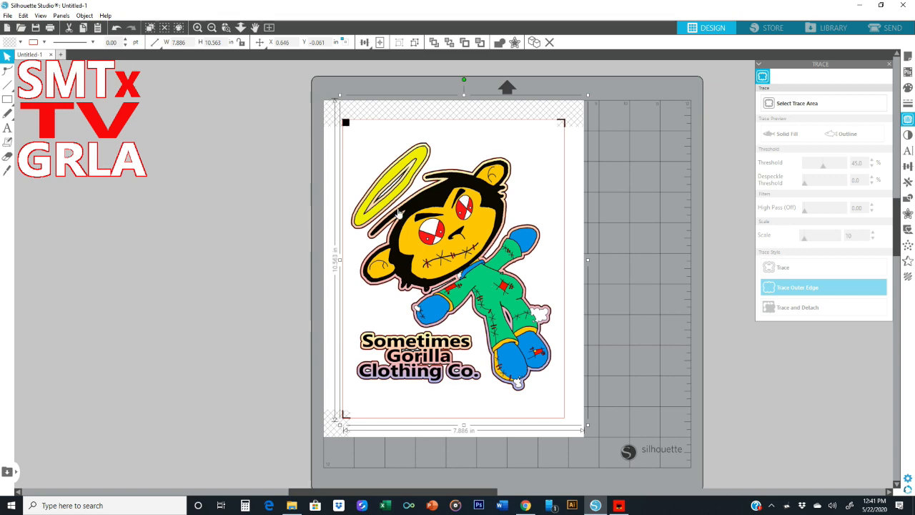
pyautogui.moveTo(374, 232); pyautogui.dragTo(431, 241)
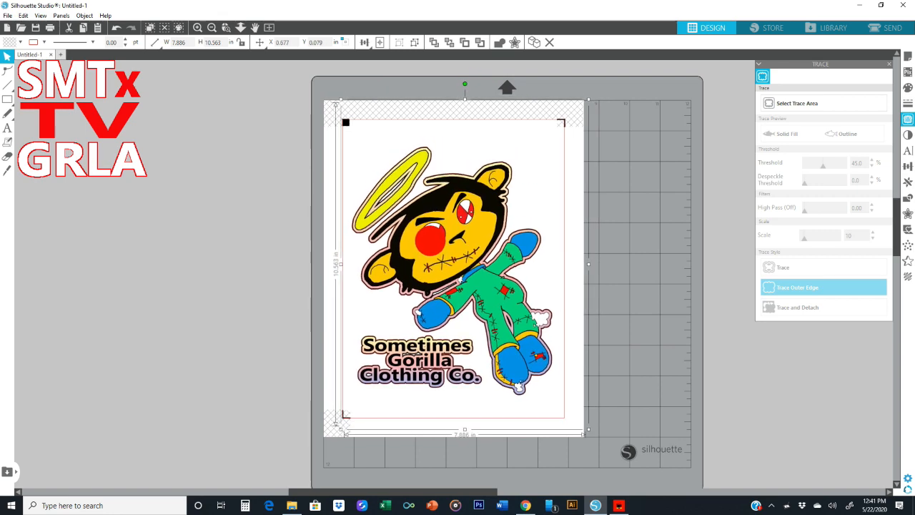
pyautogui.moveTo(412, 356); pyautogui.dragTo(414, 373)
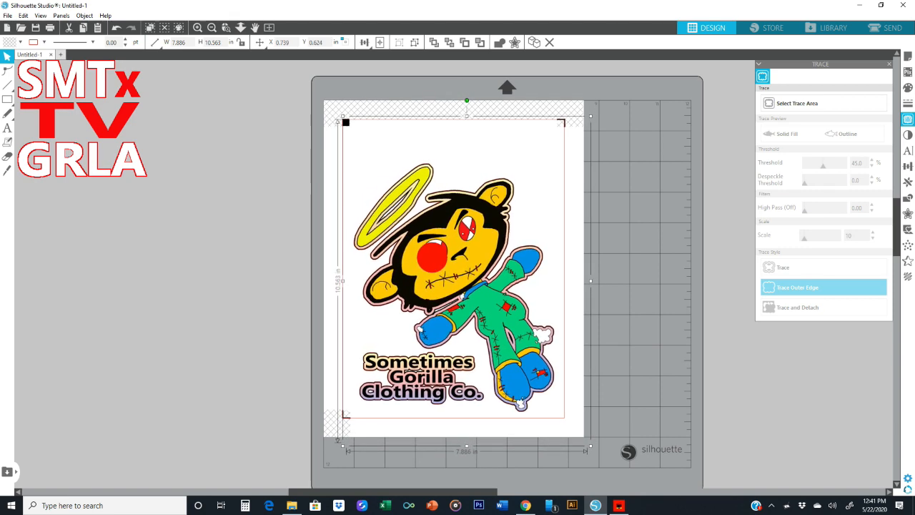
# - Duplicate the group, scale the copy down to about 2.75 × 3.69 in and place it in the page's upper-right corner
pyautogui.rightClick(439, 261)
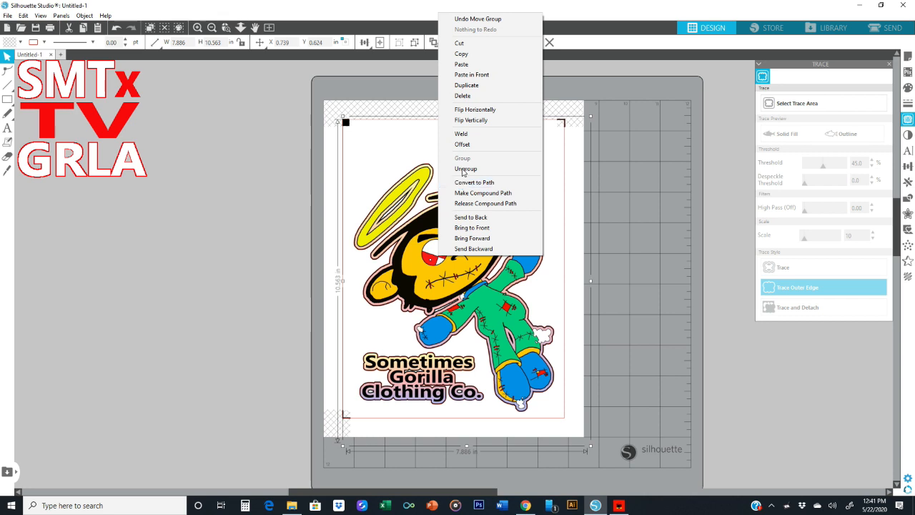
pyautogui.click(470, 85)
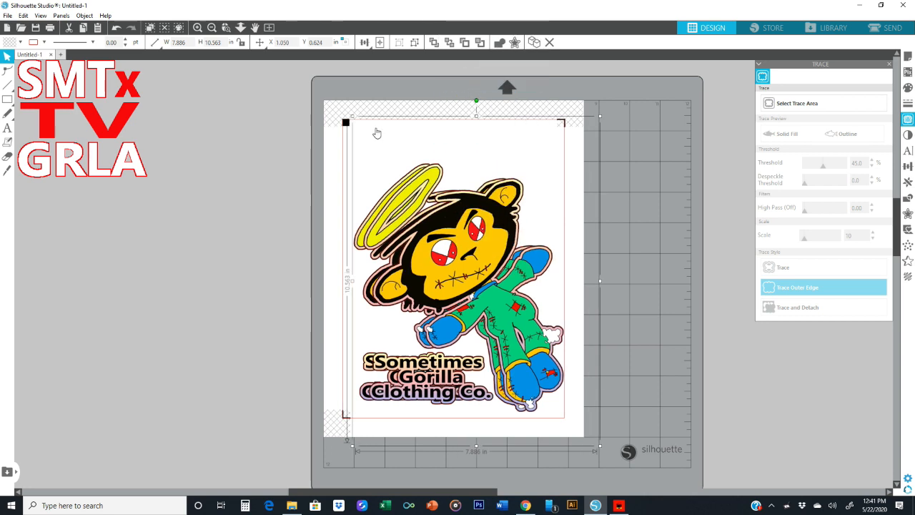
pyautogui.moveTo(351, 116); pyautogui.dragTo(537, 313)
pyautogui.moveTo(558, 367); pyautogui.dragTo(533, 143)
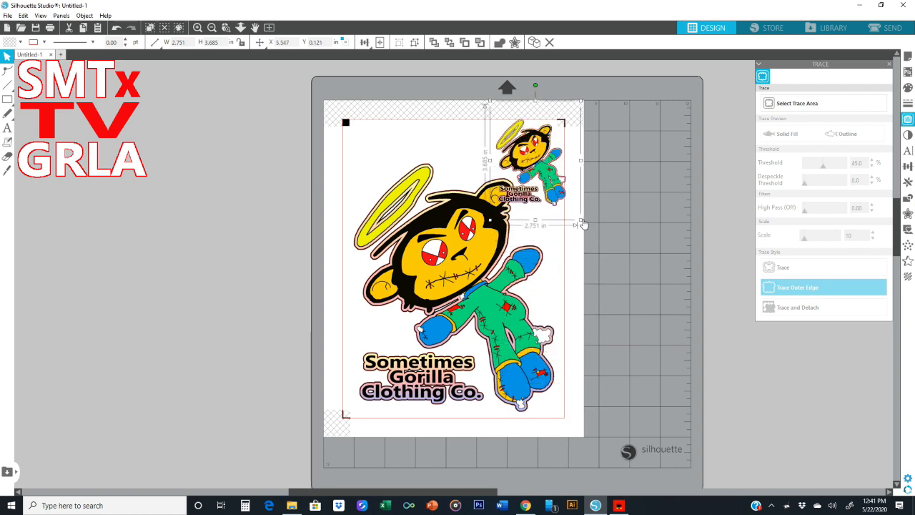
pyautogui.moveTo(581, 219)
pyautogui.mouseDown()
pyautogui.moveTo(576, 212)
pyautogui.moveTo(580, 221)
pyautogui.mouseUp()
pyautogui.click(545, 156)
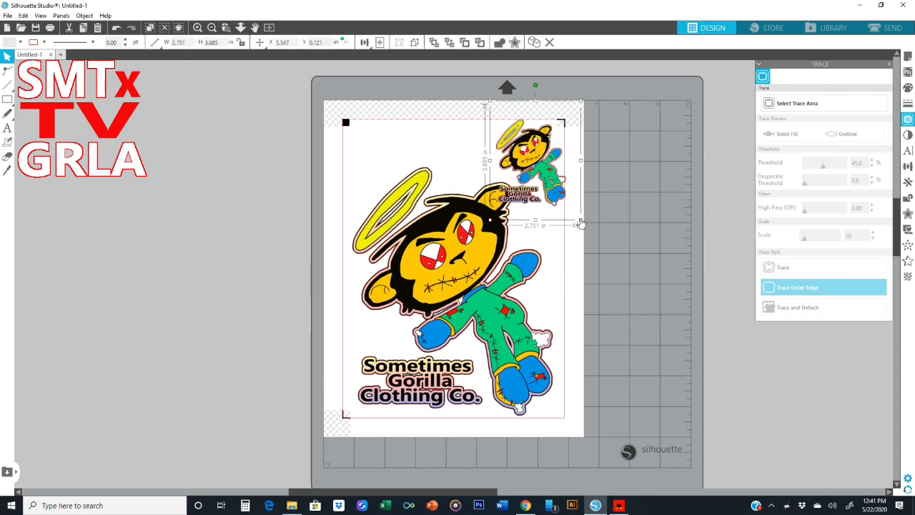
# - Shrink the small copy to about 2.28 × 3.06 in and reposition it inside the upper-right registration mark
pyautogui.moveTo(581, 99); pyautogui.dragTo(566, 120)
pyautogui.click(547, 170)
pyautogui.moveTo(547, 170); pyautogui.dragTo(551, 162)
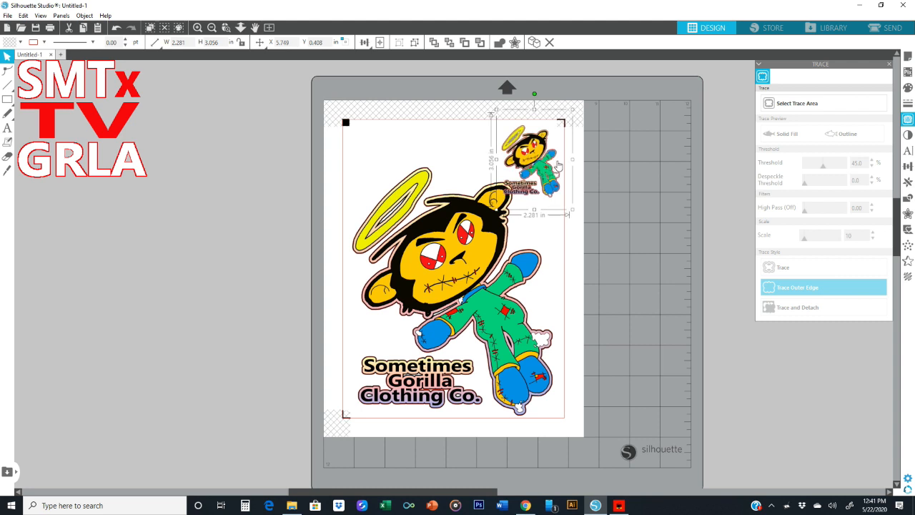
pyautogui.rightClick(546, 161)
pyautogui.click(578, 231)
pyautogui.moveTo(550, 172); pyautogui.dragTo(395, 184)
pyautogui.click(116, 27)
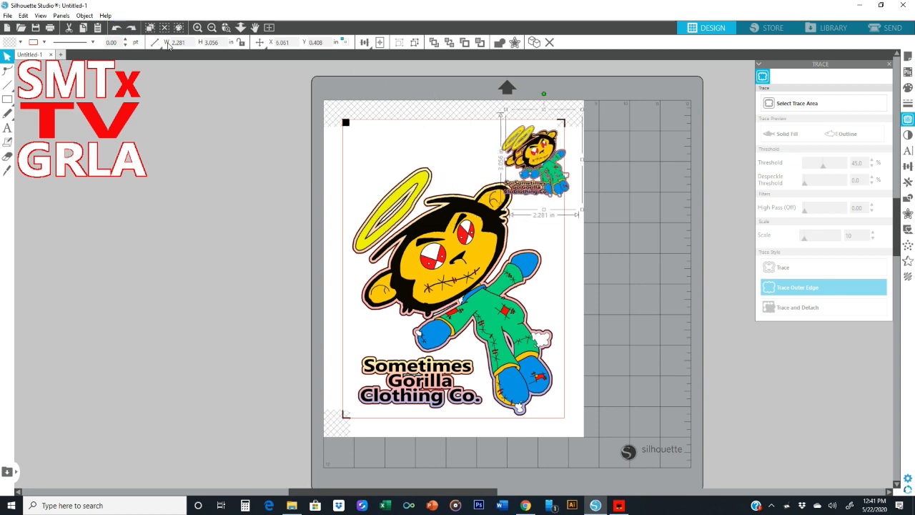
pyautogui.click(115, 27)
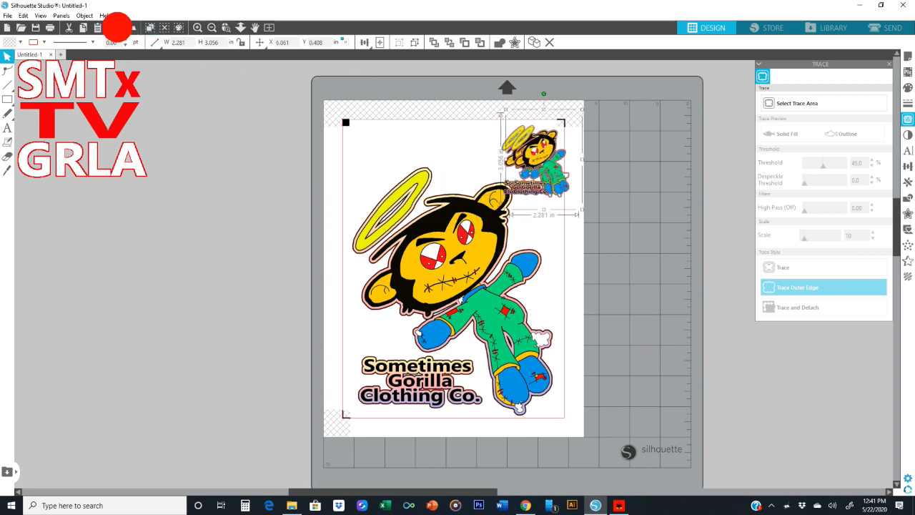
pyautogui.click(117, 27)
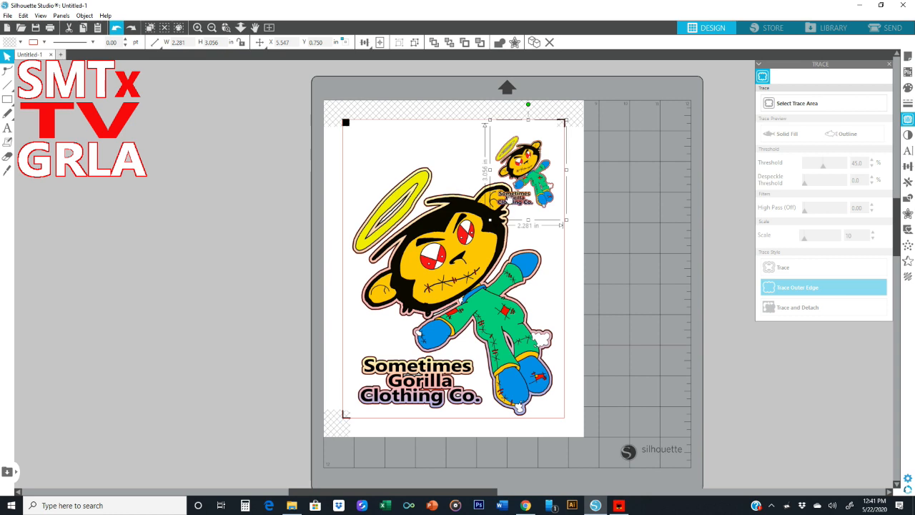
# - Shrink the small copy to about 1.85 × 2.48 in and fit it into the page's upper-right corner above the large artwork
pyautogui.click(528, 174)
pyautogui.moveTo(528, 173); pyautogui.dragTo(534, 161)
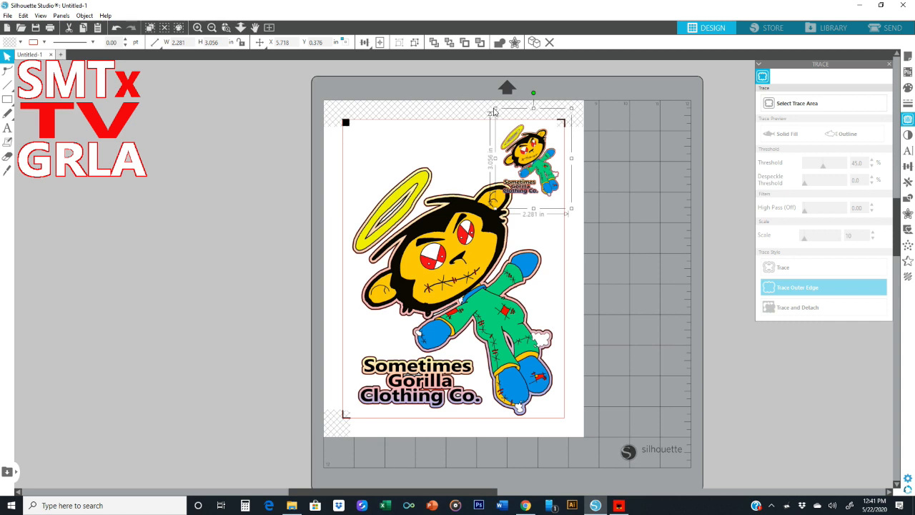
pyautogui.moveTo(493, 108); pyautogui.dragTo(508, 126)
pyautogui.moveTo(533, 163); pyautogui.dragTo(530, 149)
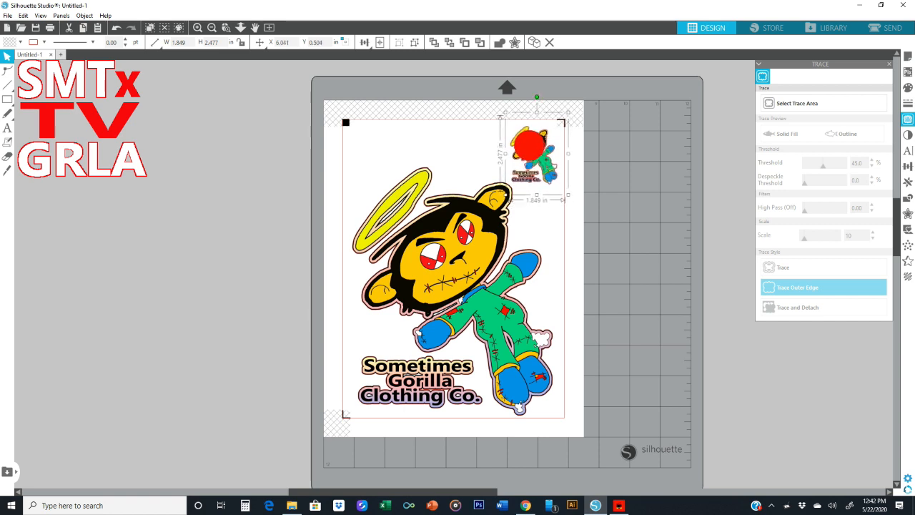
# - Duplicate the small group twice and arrange the three small designs in a row above the large artwork
pyautogui.rightClick(529, 148)
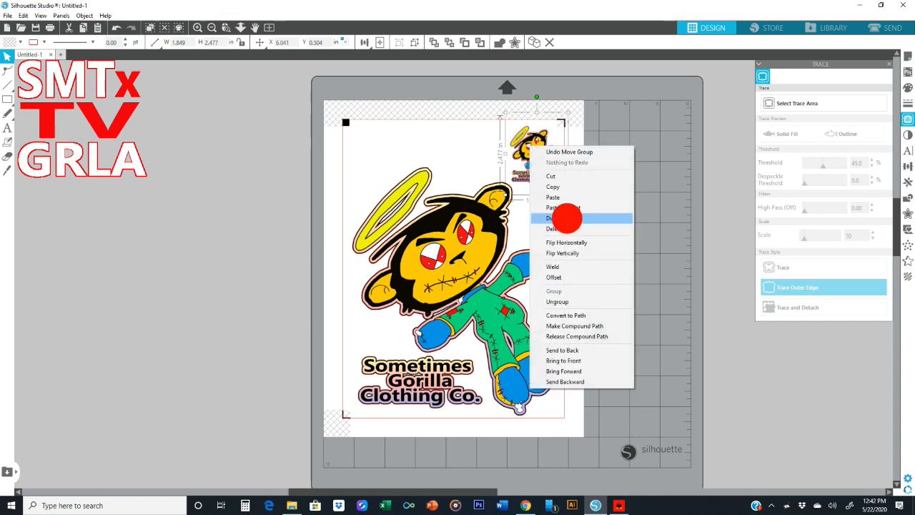
pyautogui.click(567, 218)
pyautogui.moveTo(533, 158); pyautogui.dragTo(457, 163)
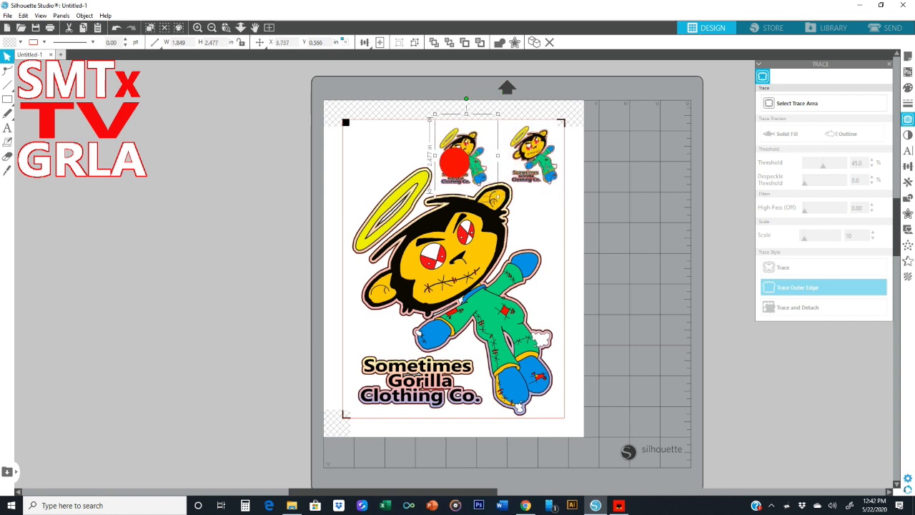
pyautogui.rightClick(460, 165)
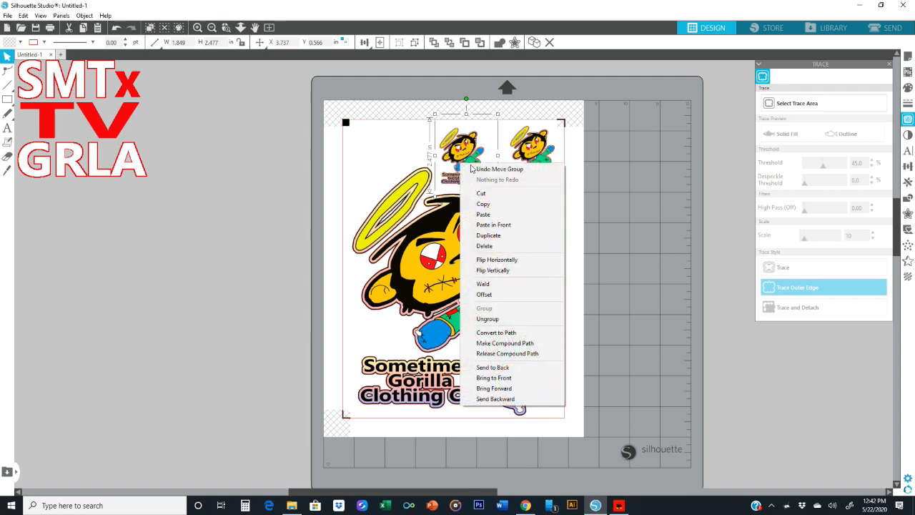
pyautogui.click(500, 234)
pyautogui.moveTo(479, 175); pyautogui.dragTo(384, 170)
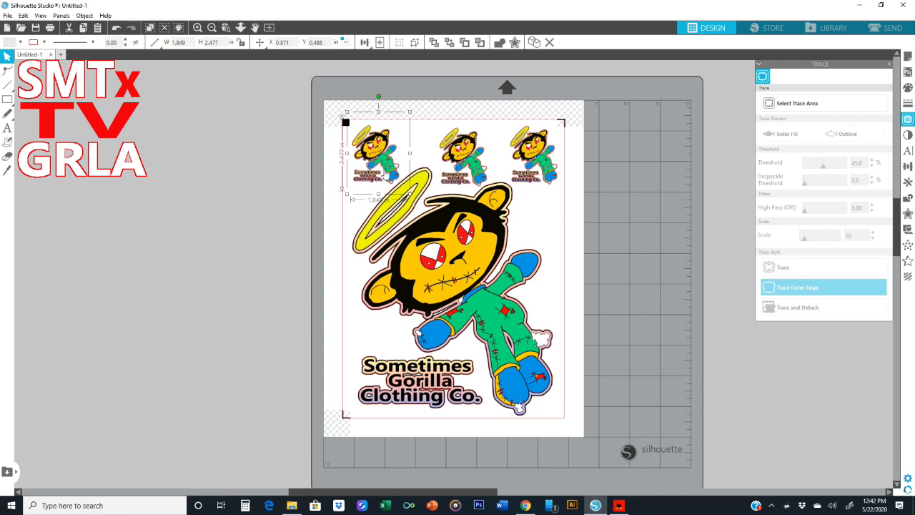
pyautogui.click(469, 159)
pyautogui.moveTo(469, 159); pyautogui.dragTo(466, 160)
pyautogui.click(498, 163)
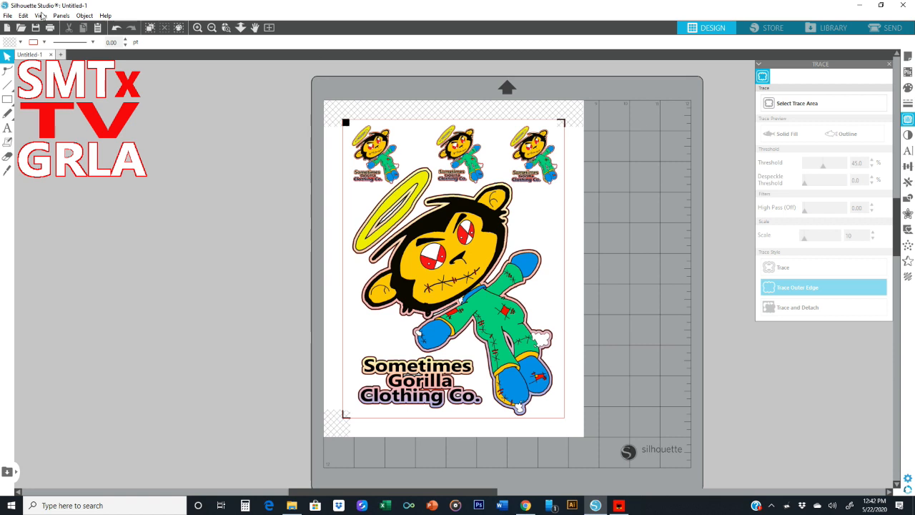
# - Group the large artwork with the three small copies and nudge the group up within the cut border
pyautogui.click(83, 15)
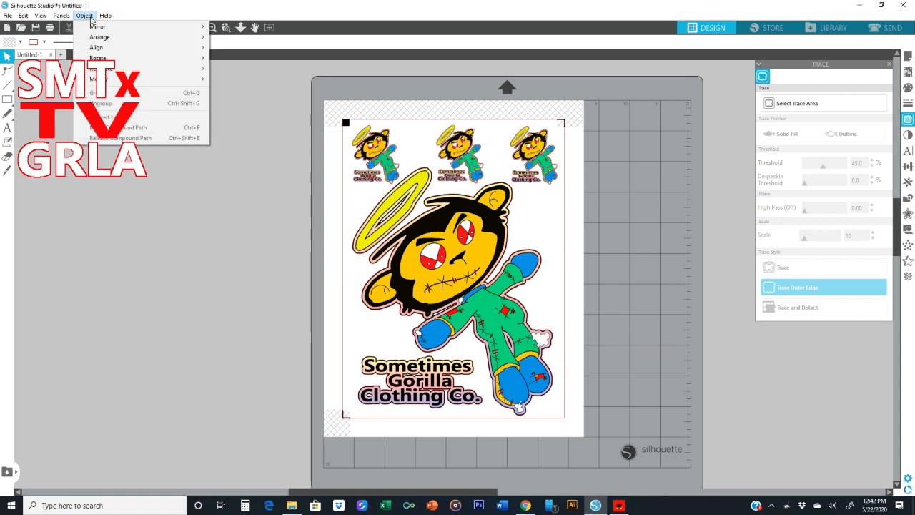
pyautogui.moveTo(95, 26)
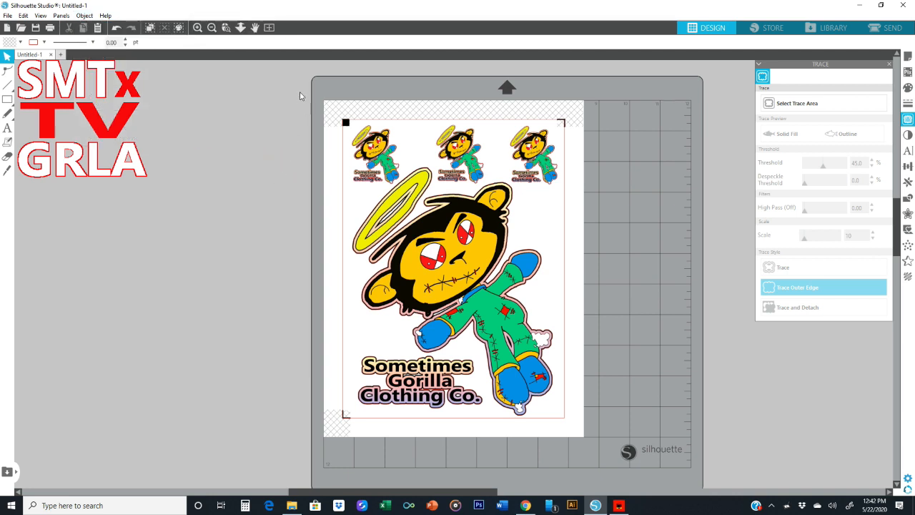
pyautogui.moveTo(246, 85); pyautogui.dragTo(622, 439)
pyautogui.rightClick(599, 432)
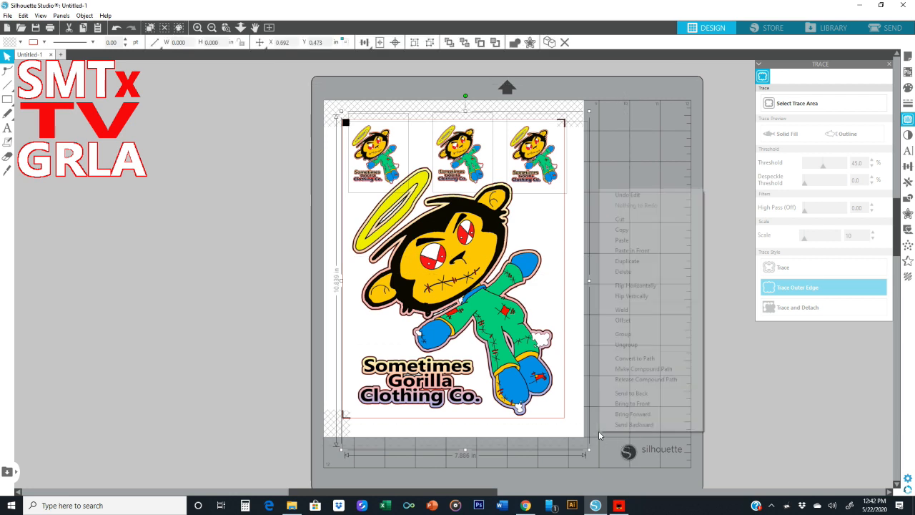
pyautogui.click(623, 335)
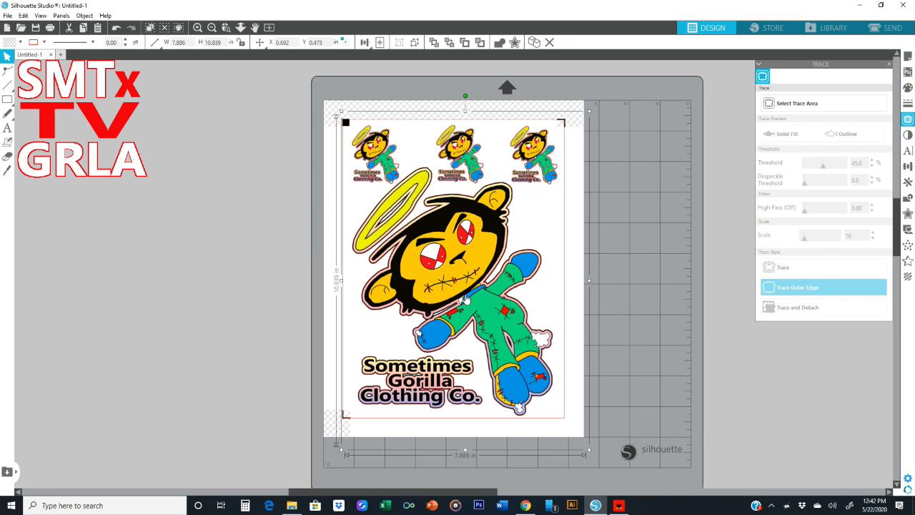
pyautogui.moveTo(461, 289)
pyautogui.mouseDown()
pyautogui.moveTo(348, 286)
pyautogui.moveTo(474, 290)
pyautogui.moveTo(466, 285)
pyautogui.mouseUp()
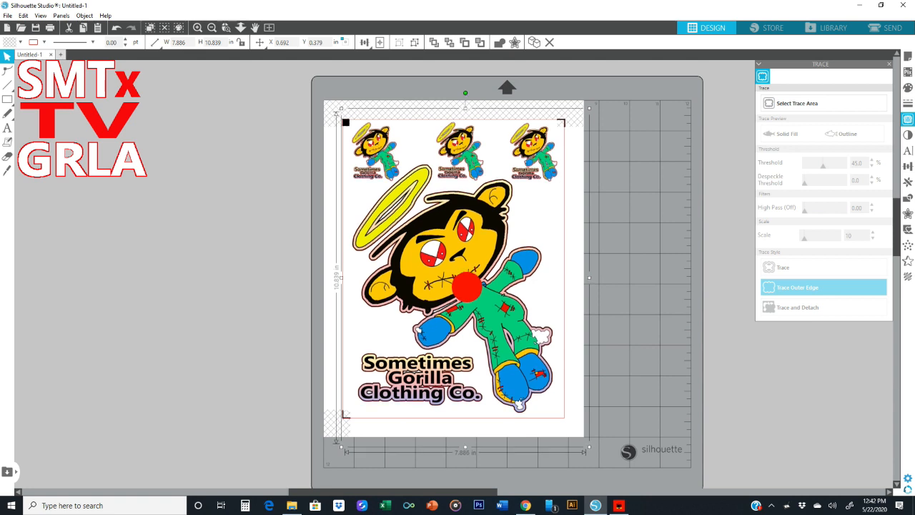
pyautogui.moveTo(466, 285); pyautogui.dragTo(466, 286)
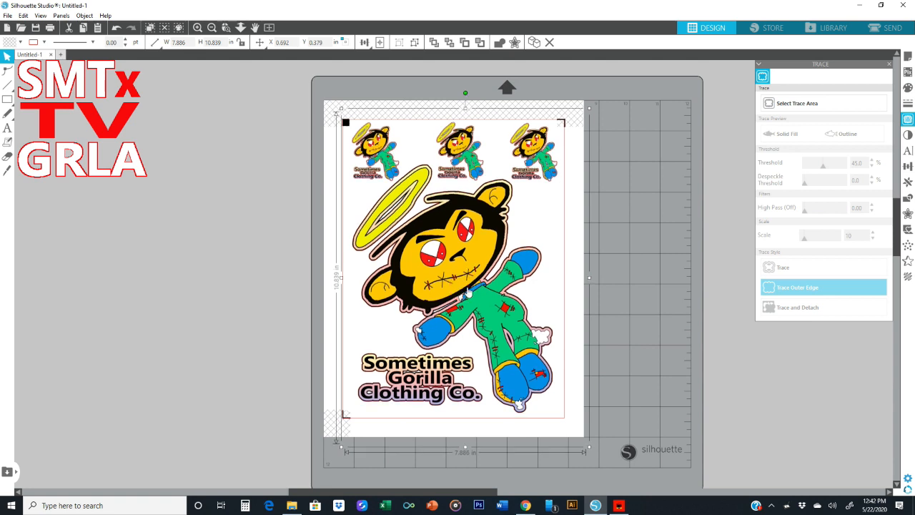
# - Open the send setup and look through the Tool 1 material list, including the Heat Transfer presets
pyautogui.click(890, 27)
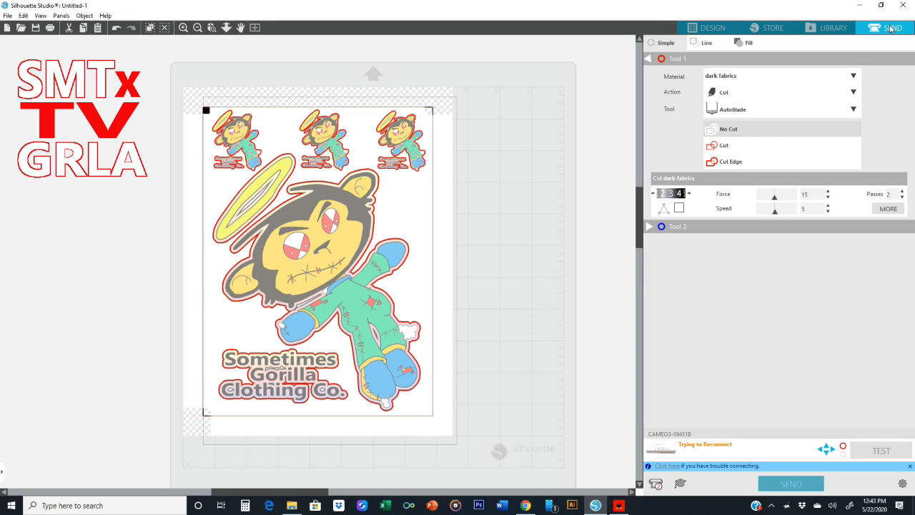
pyautogui.click(830, 79)
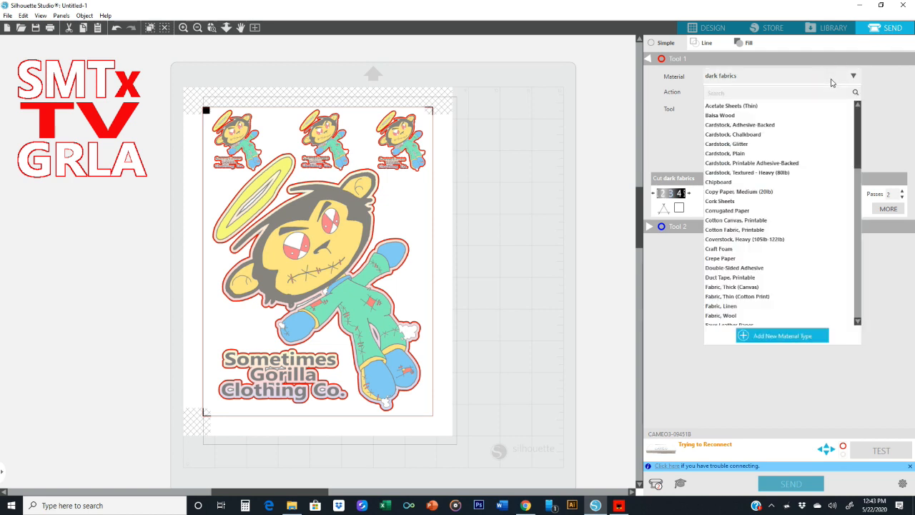
pyautogui.scroll(-1, 792, 193)
pyautogui.scroll(-7, 792, 193)
pyautogui.scroll(-2, 792, 193)
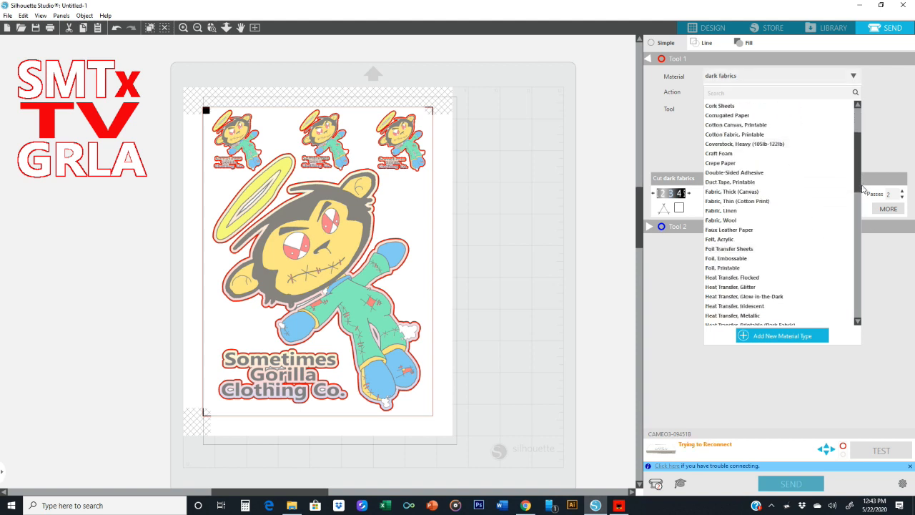
pyautogui.moveTo(858, 184); pyautogui.dragTo(857, 200)
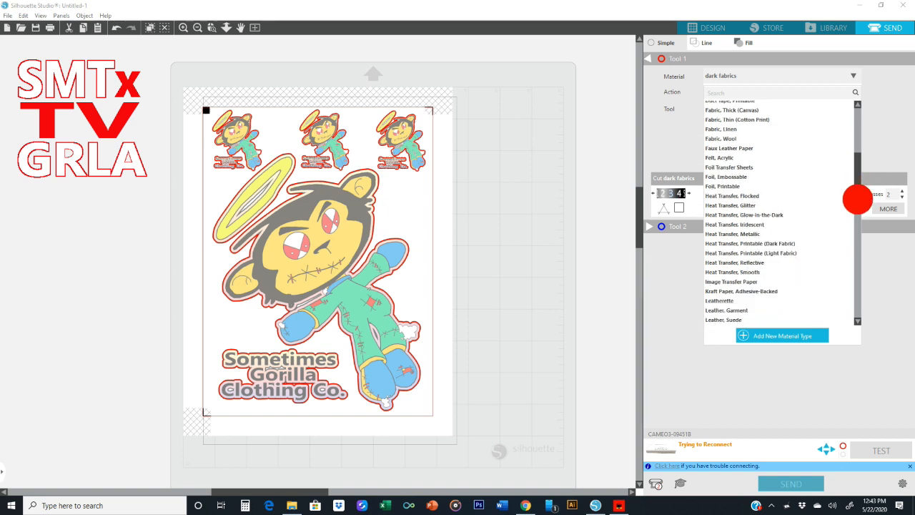
pyautogui.moveTo(857, 200); pyautogui.dragTo(842, 149)
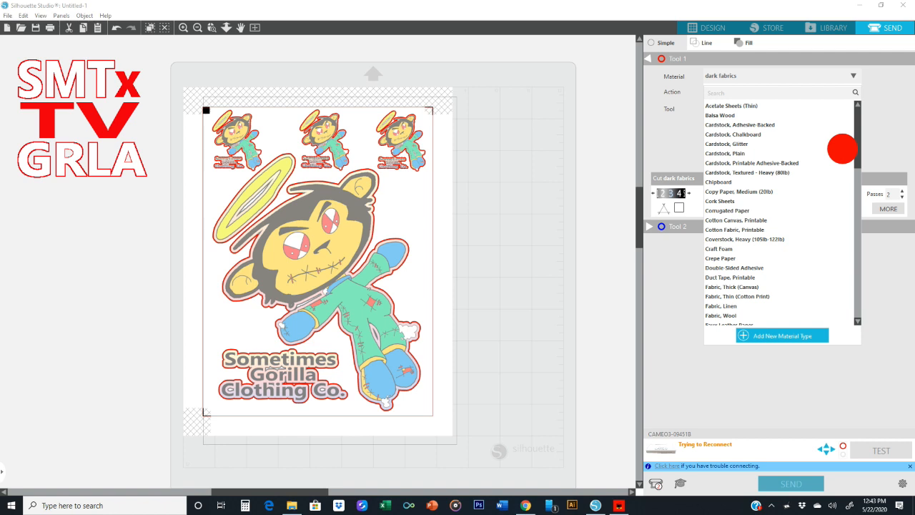
pyautogui.moveTo(841, 149); pyautogui.dragTo(844, 224)
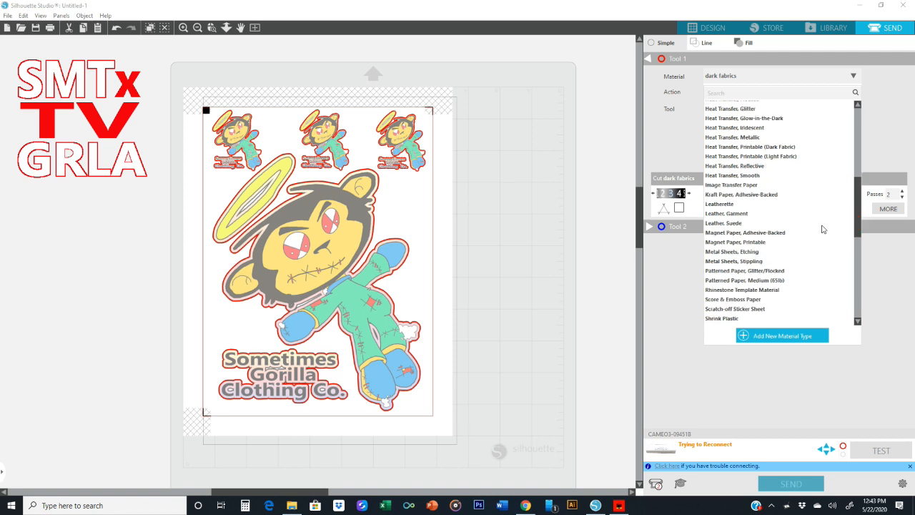
# - Choose the user-defined "dark fabrics" material for Tool 1 from the end of the material list
pyautogui.click(858, 322)
pyautogui.click(858, 323)
pyautogui.click(857, 323)
pyautogui.click(857, 323)
pyautogui.click(858, 322)
pyautogui.click(857, 322)
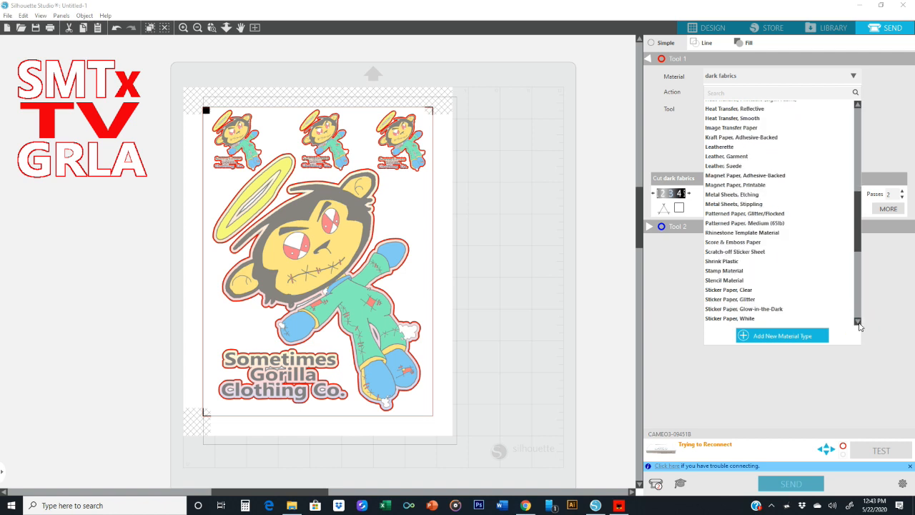
pyautogui.click(858, 322)
pyautogui.click(857, 322)
pyautogui.click(858, 322)
pyautogui.click(858, 322)
pyautogui.click(858, 322)
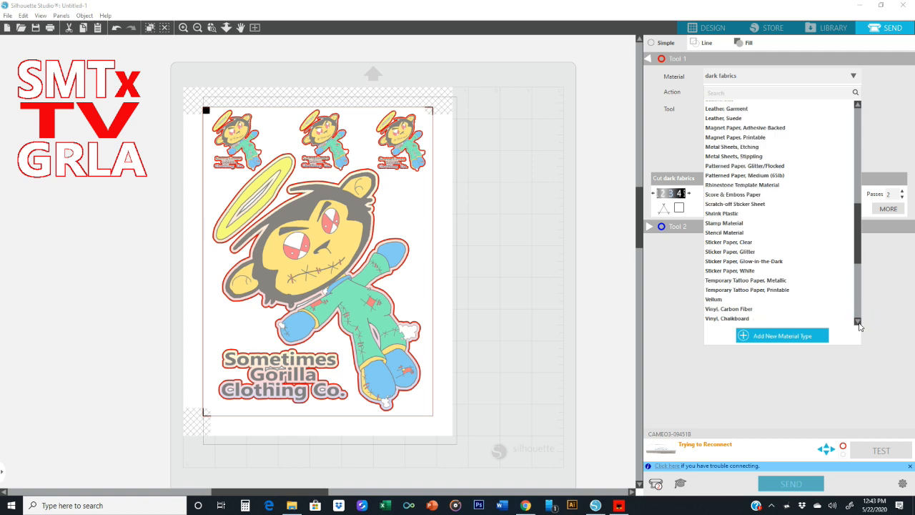
pyautogui.click(858, 323)
pyautogui.click(858, 323)
pyautogui.click(858, 323)
pyautogui.click(857, 322)
pyautogui.click(858, 323)
pyautogui.click(858, 322)
pyautogui.click(857, 323)
pyautogui.click(858, 322)
pyautogui.click(857, 323)
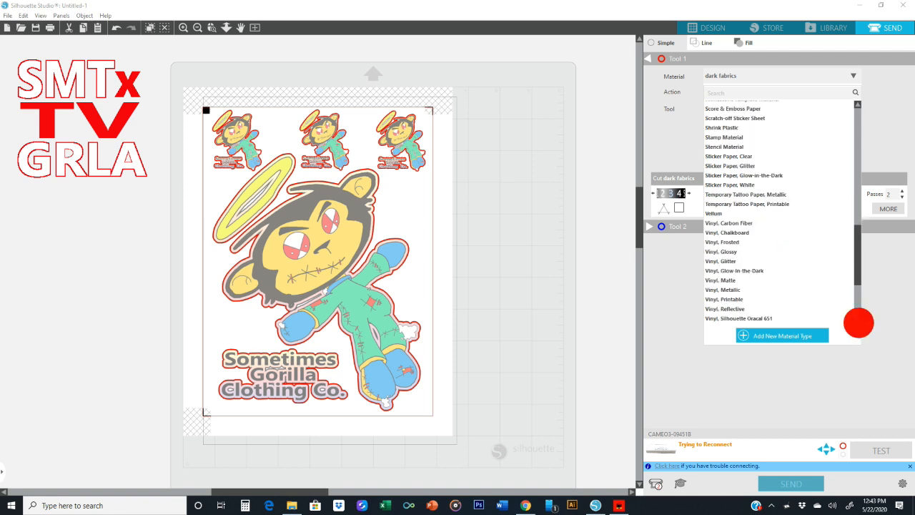
pyautogui.click(858, 322)
pyautogui.click(857, 322)
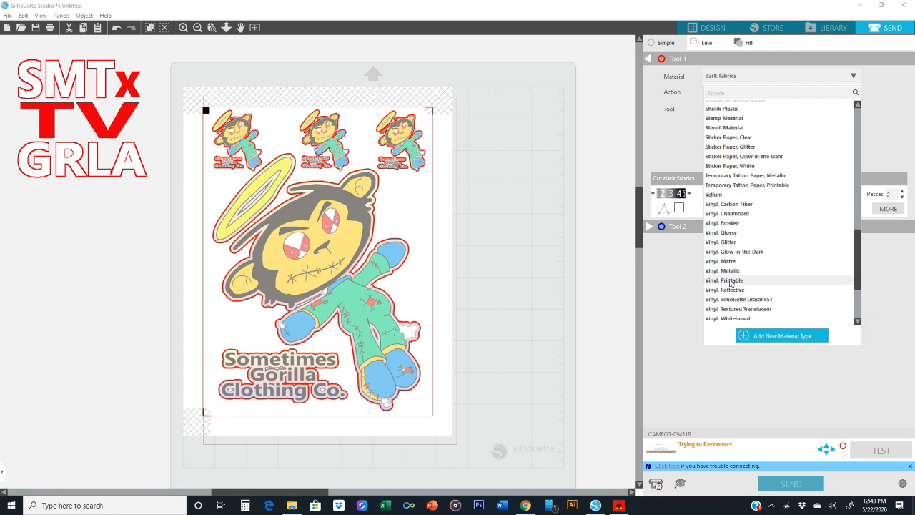
pyautogui.click(857, 322)
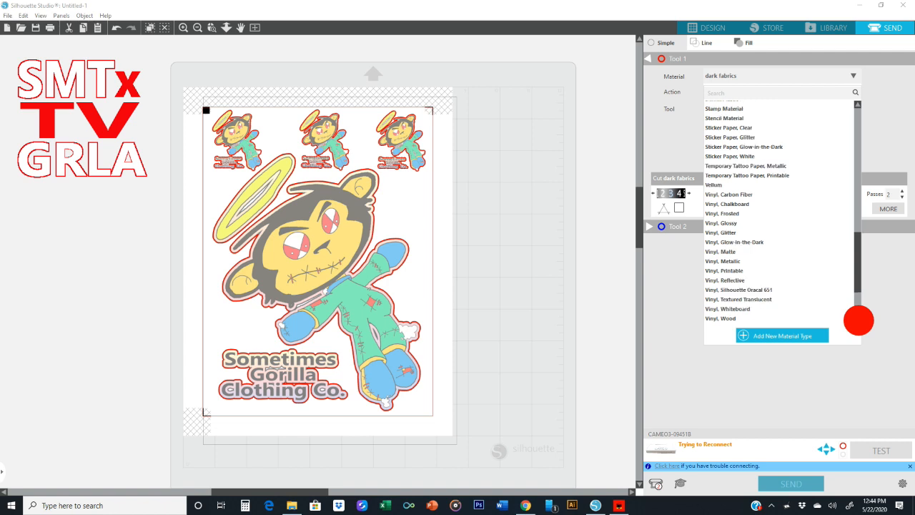
pyautogui.click(858, 323)
pyautogui.click(857, 323)
pyautogui.click(858, 322)
pyautogui.click(858, 322)
pyautogui.click(858, 323)
pyautogui.click(858, 323)
pyautogui.click(857, 323)
pyautogui.click(857, 322)
pyautogui.click(858, 323)
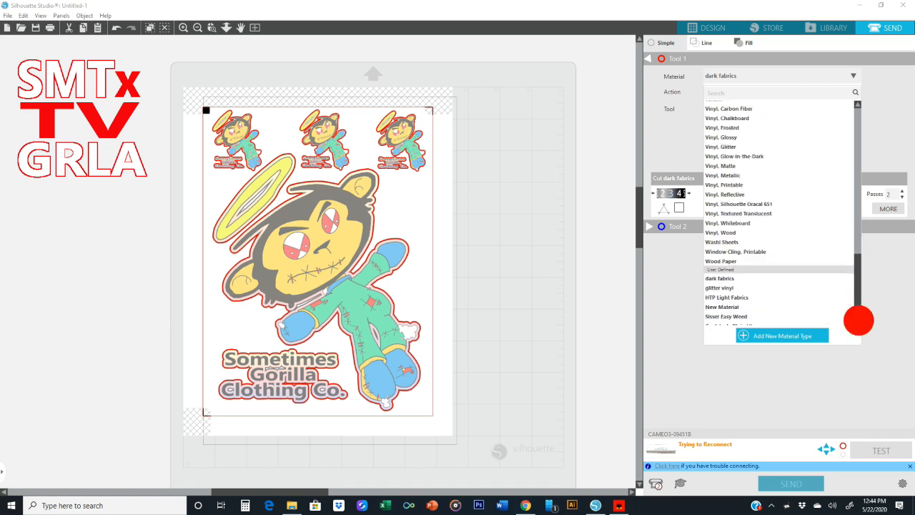
pyautogui.click(857, 322)
pyautogui.click(858, 323)
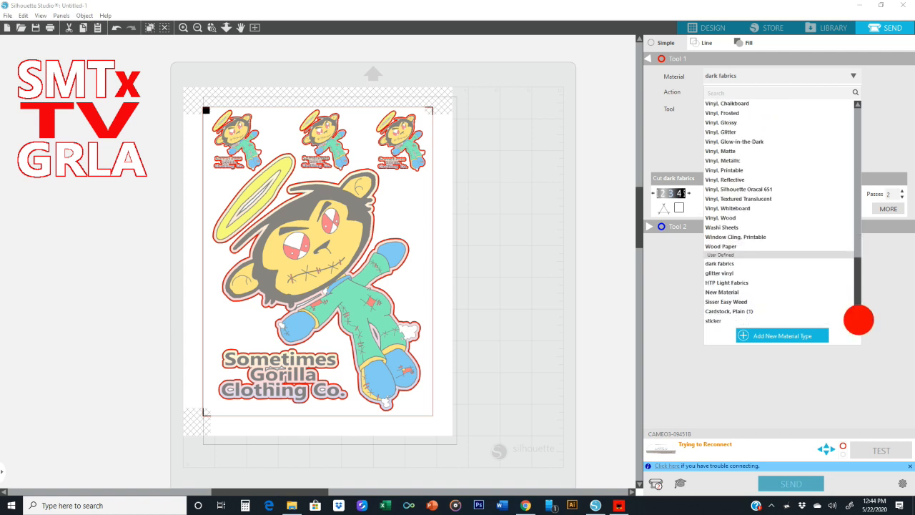
pyautogui.click(725, 263)
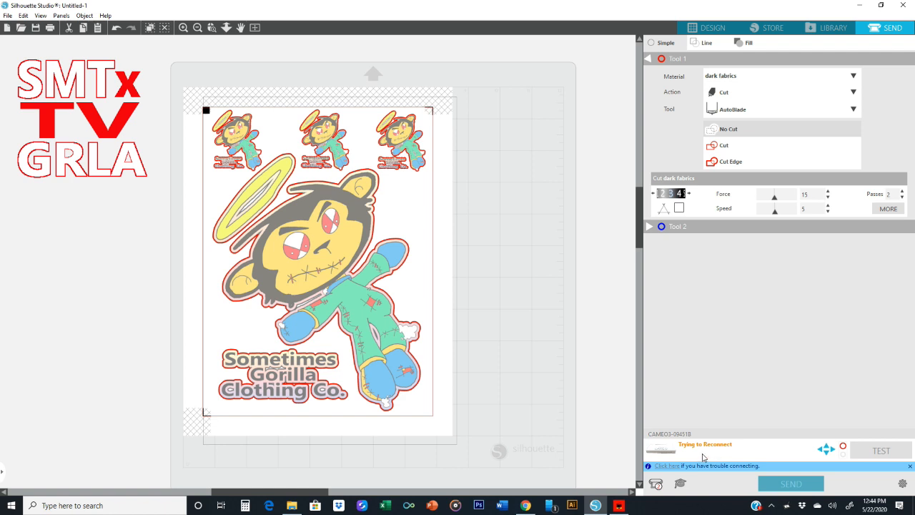
# - Select the available Cameo from the Silhouette devices as the cutting machine
pyautogui.click(659, 486)
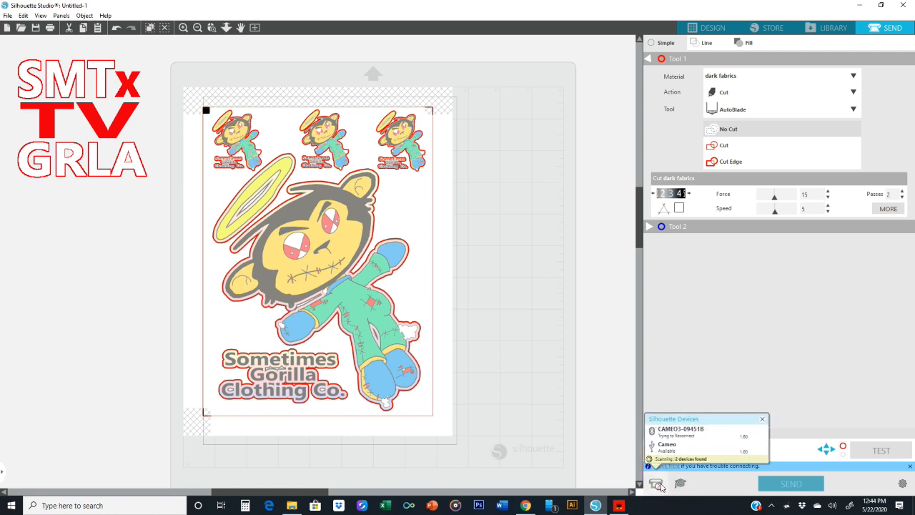
pyautogui.click(674, 446)
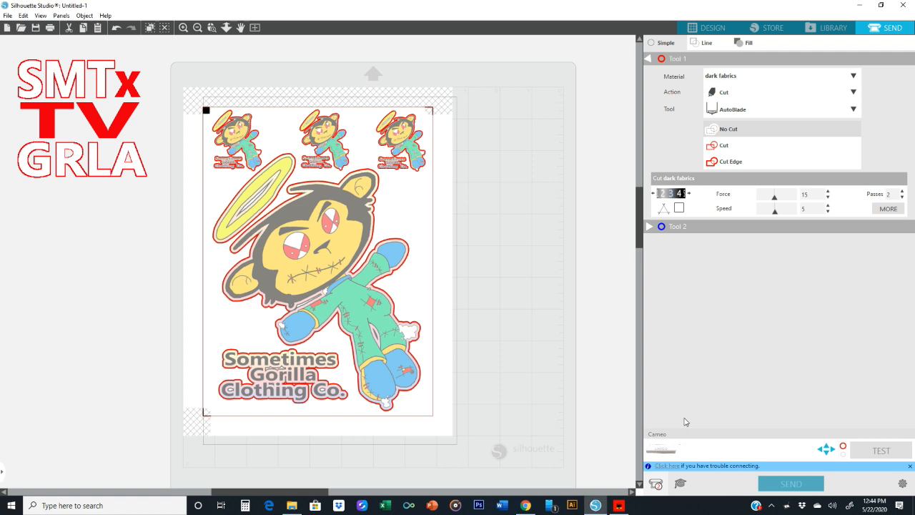